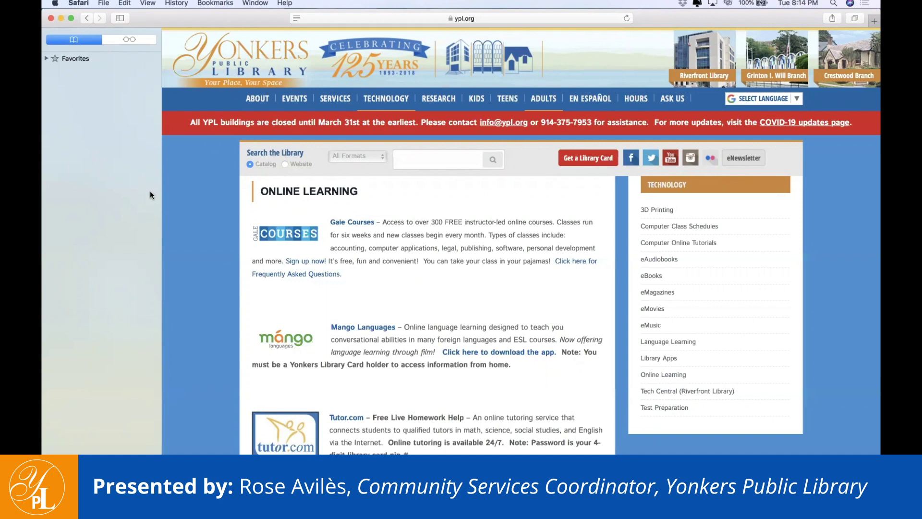
Return to the Yonkers Public Library home page from the Online Learning page using the logo
mouse_move(249, 102)
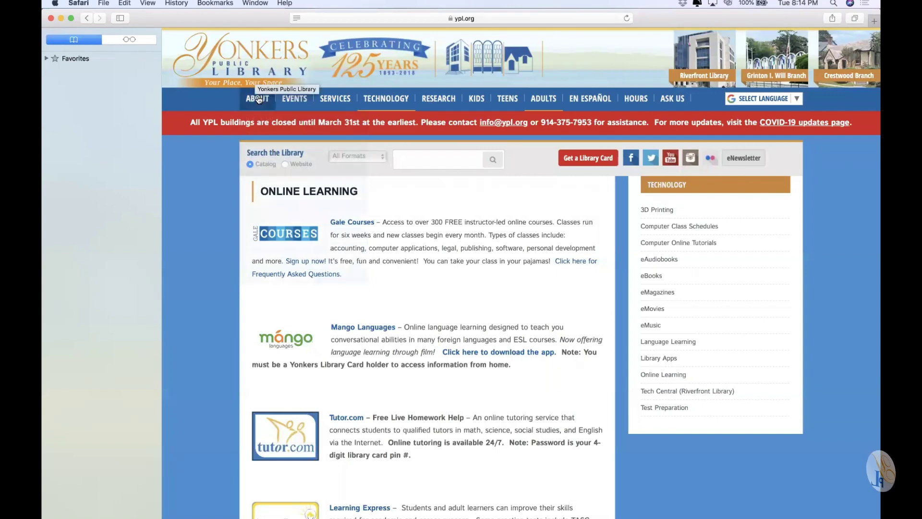
click(241, 69)
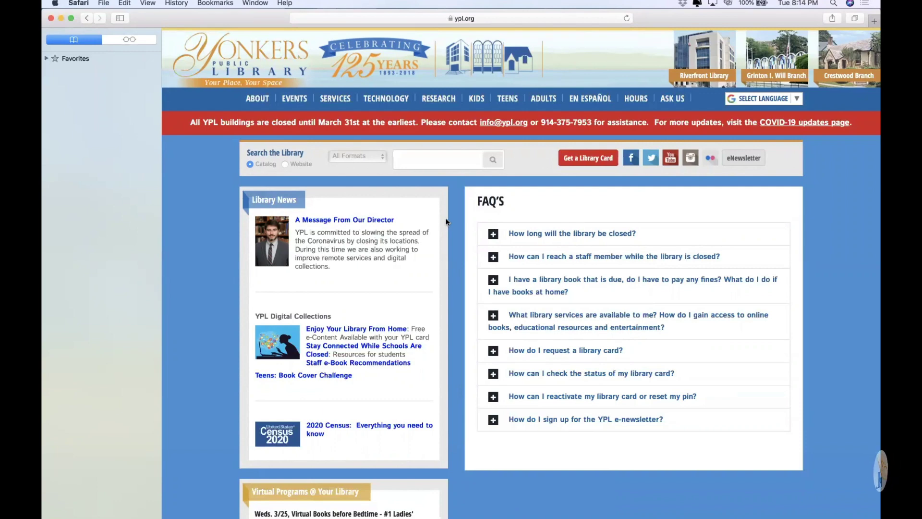
Open Online Learning from the Technology menu to reach the Gale Courses welcome page
mouse_move(387, 110)
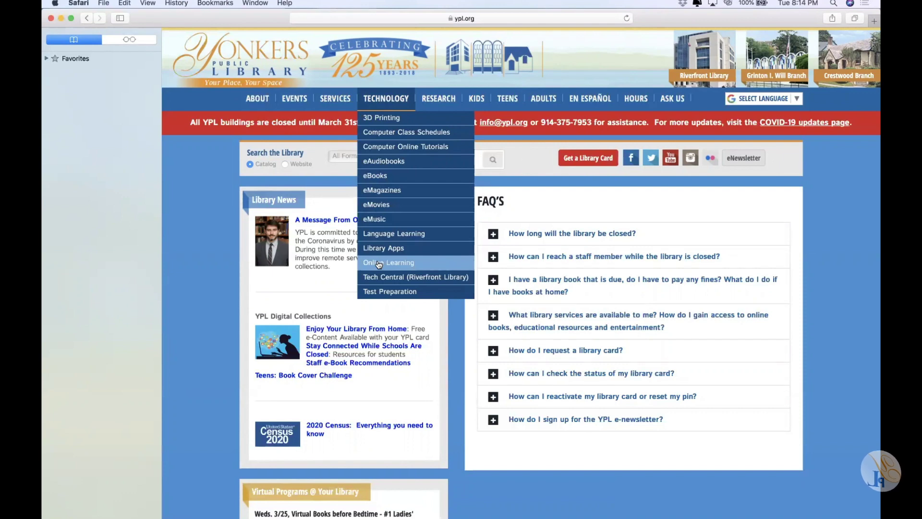
click(379, 263)
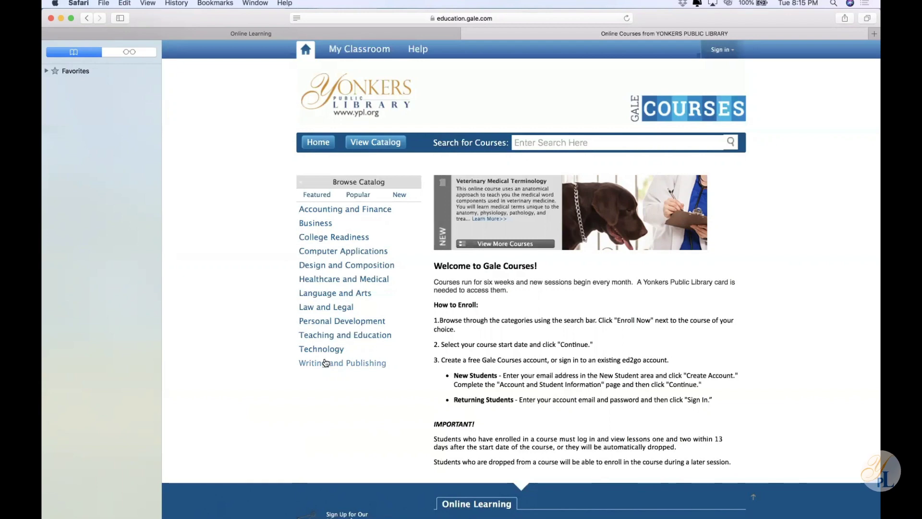
Show the Technology subcategories under Browse Catalog in Gale Courses
click(325, 352)
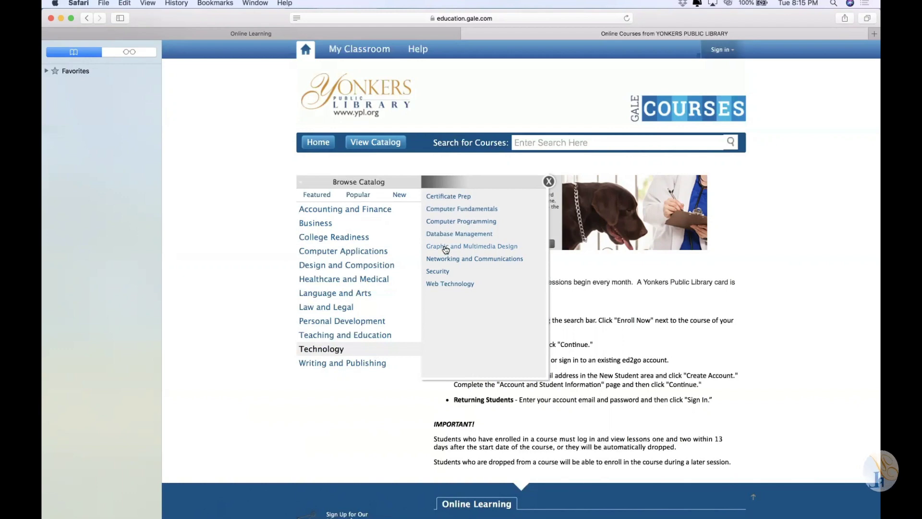
Browse the Graphic and Multimedia Design list and start enrolling in Intermediate Photoshop CC
click(446, 247)
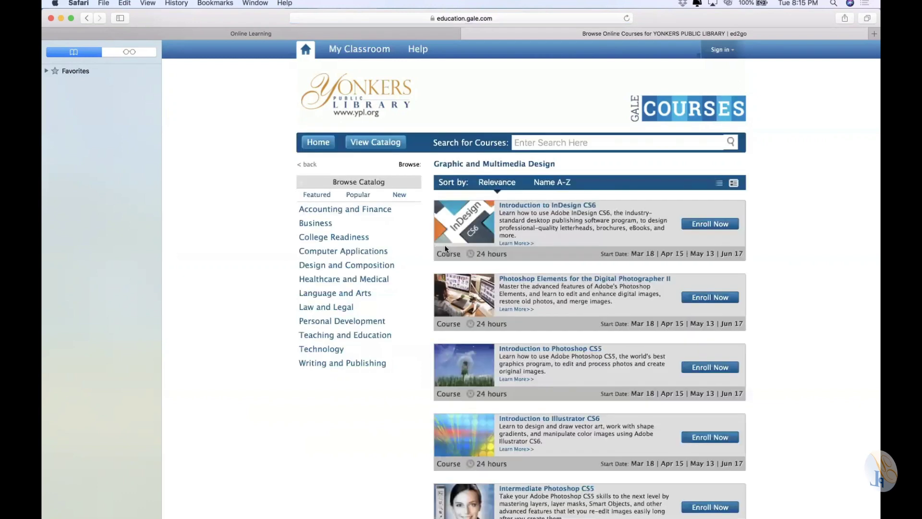
scroll(808, 322, down, 5)
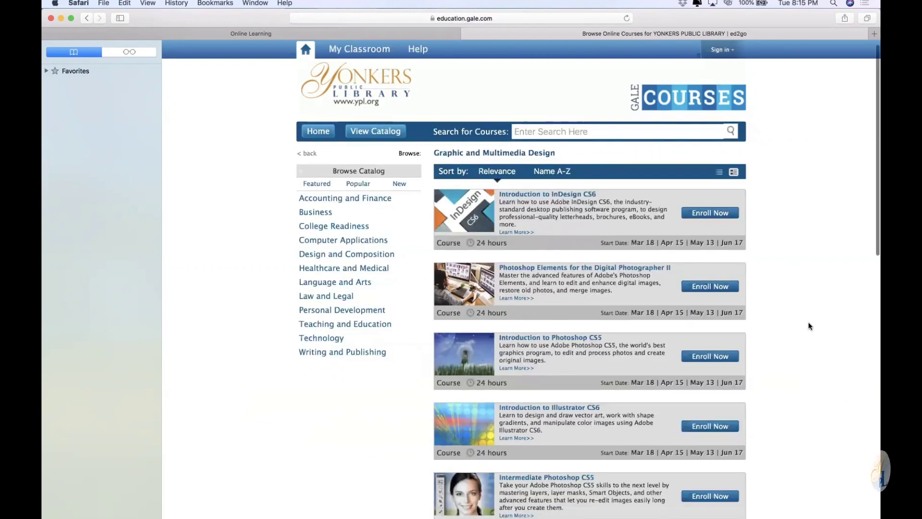
scroll(809, 321, down, 8)
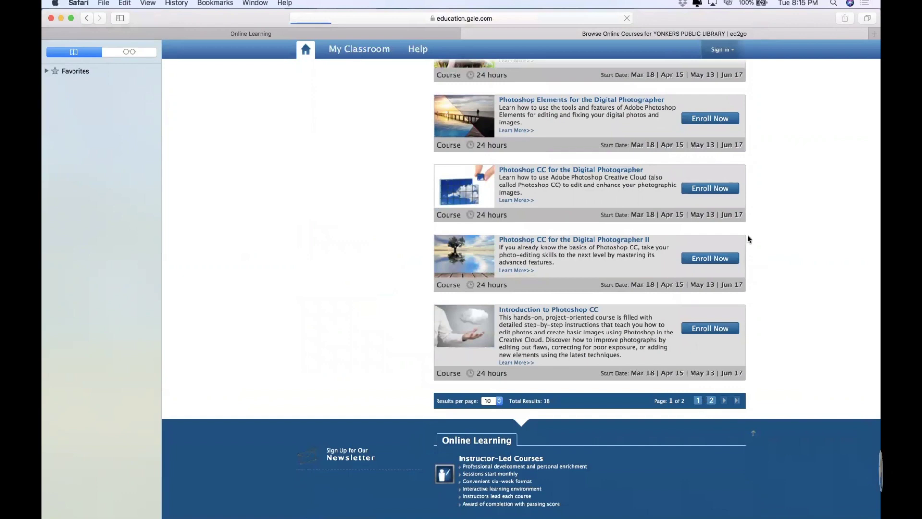
scroll(788, 289, down, 5)
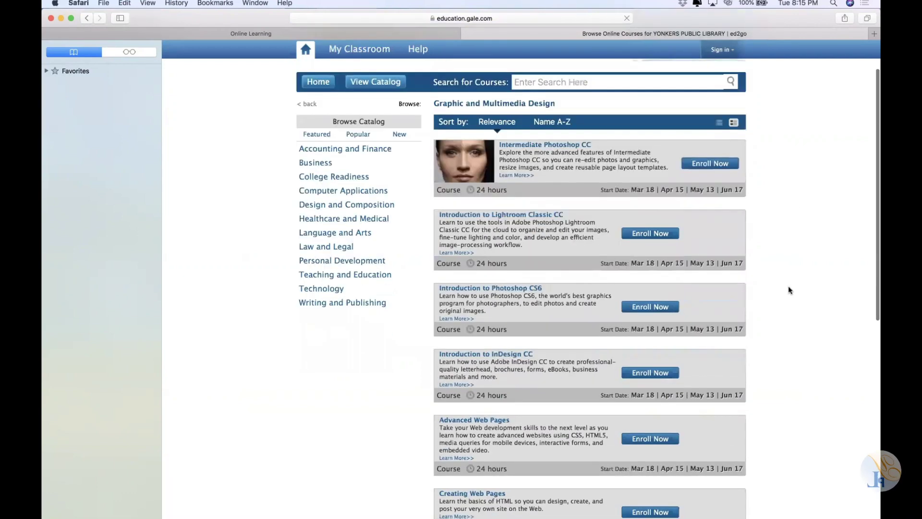
scroll(788, 290, up, 4)
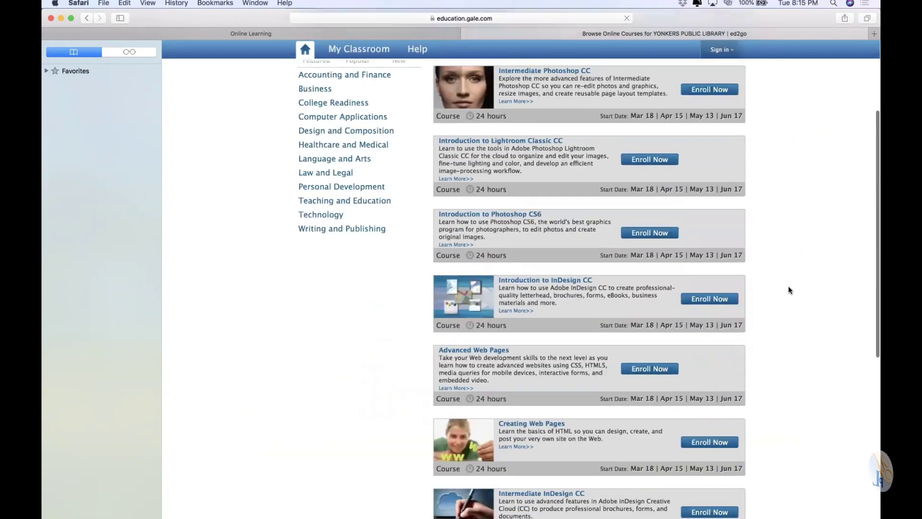
scroll(788, 290, up, 2)
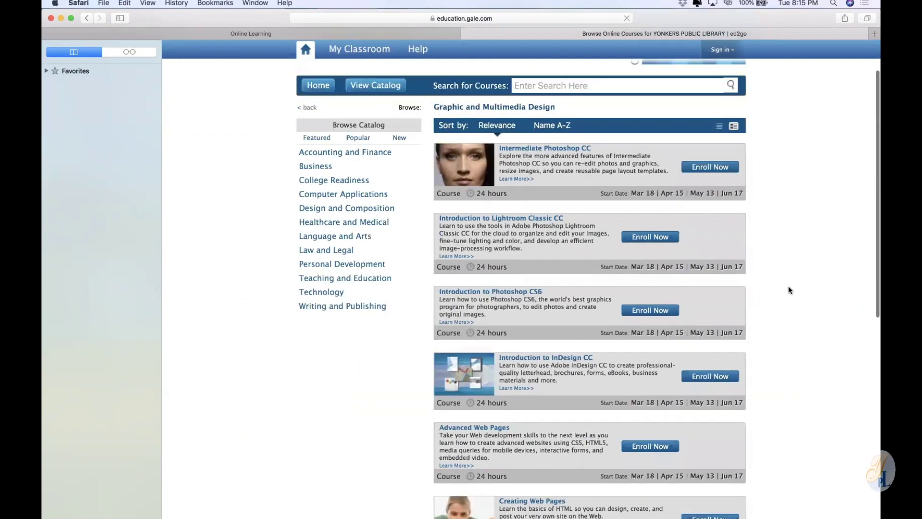
scroll(788, 290, up, 2)
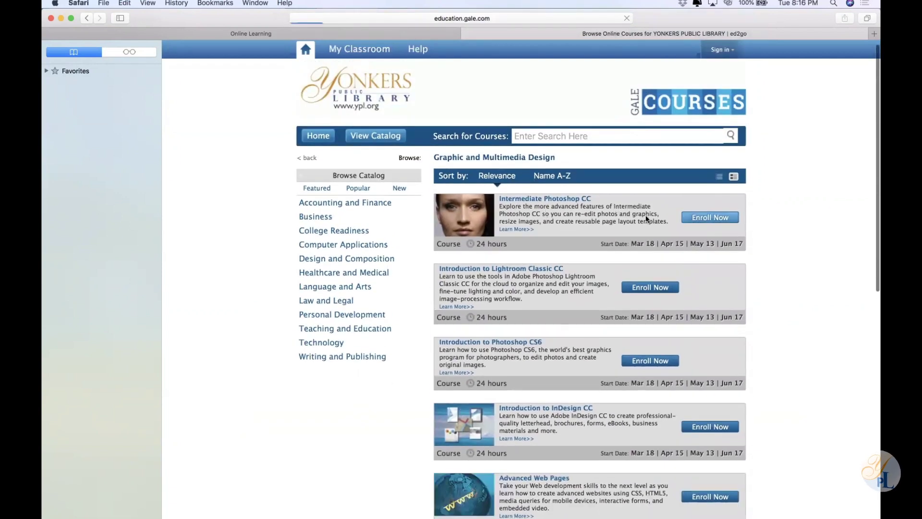
click(699, 217)
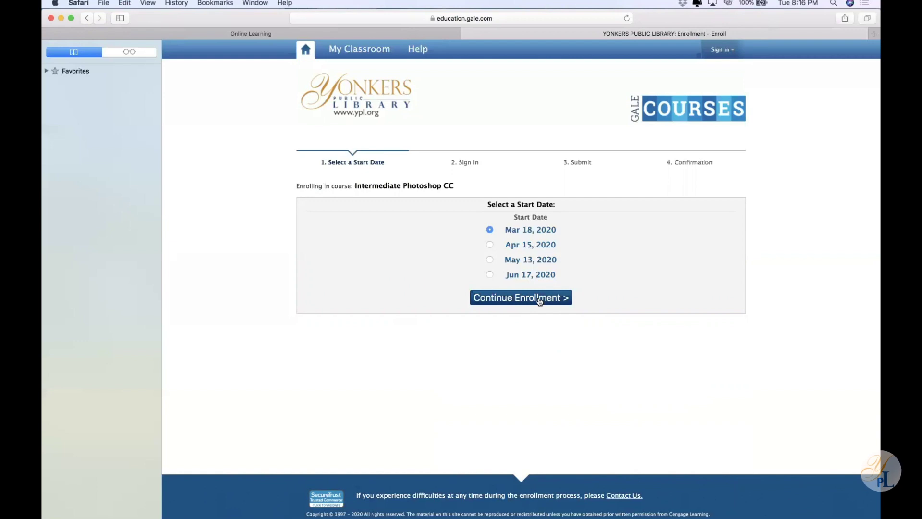
Continue with the Mar 18, 2020 start and paste the new student's e-mail address
click(540, 298)
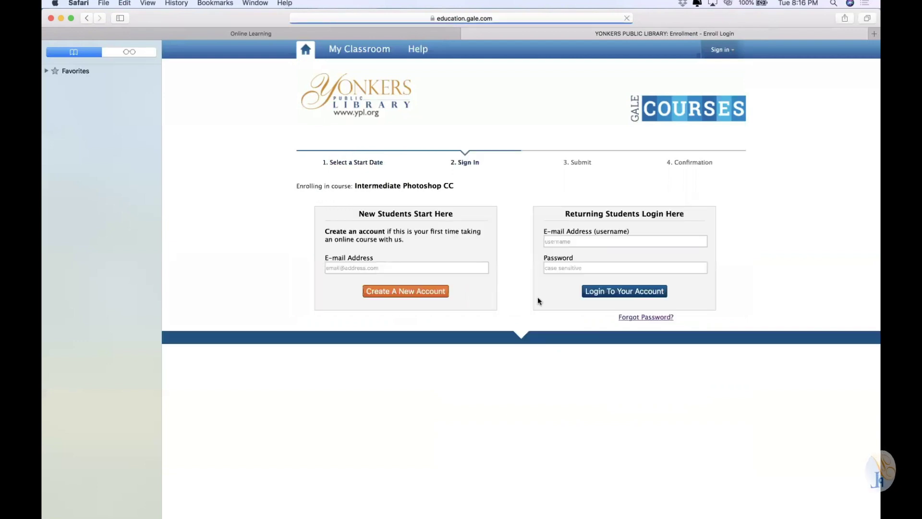
click(442, 268)
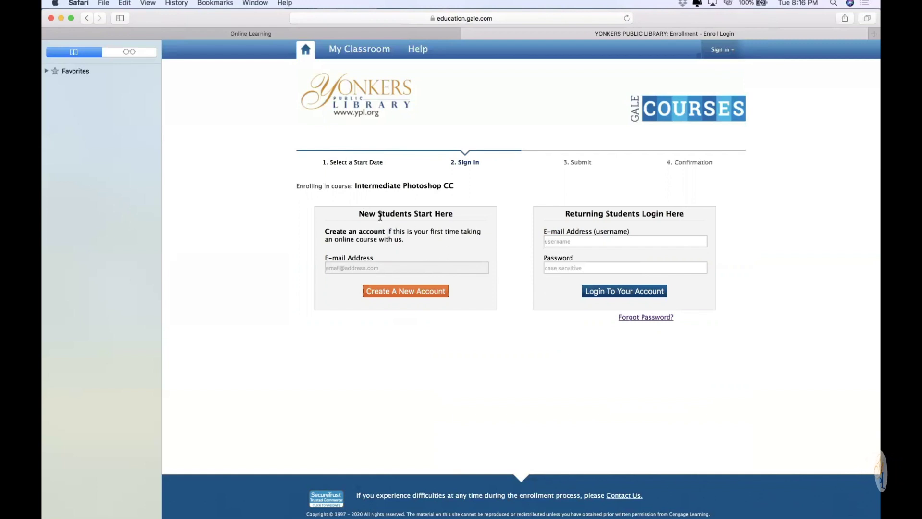
click(405, 267)
key(super+v)
Create the new account, re-enter the e-mail address, and decline Safari's suggested password
click(408, 293)
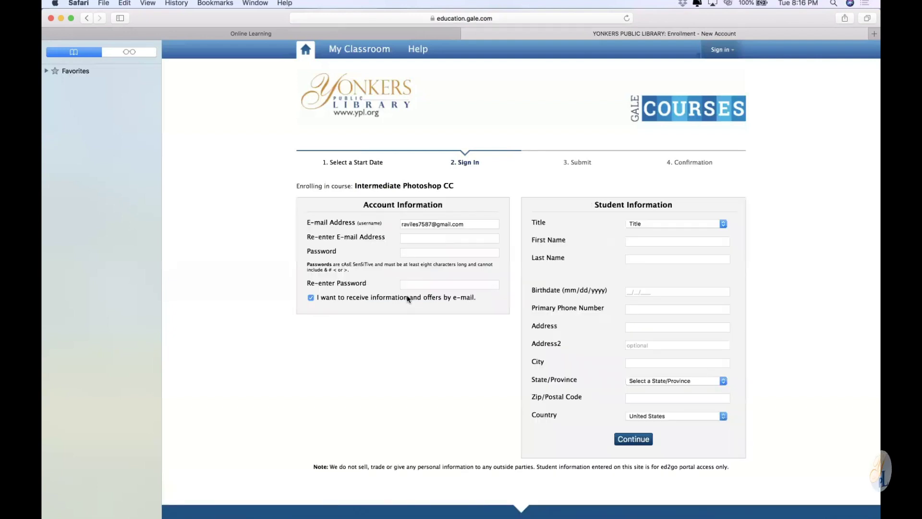
click(404, 237)
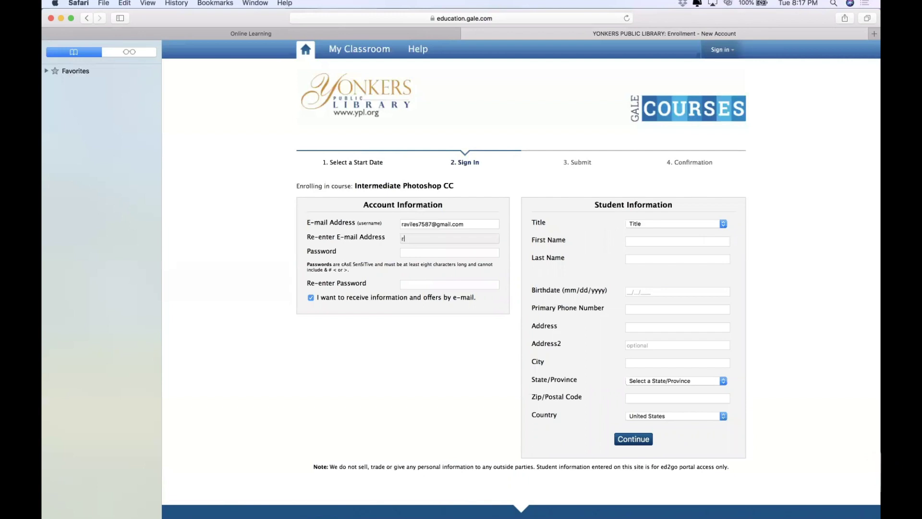
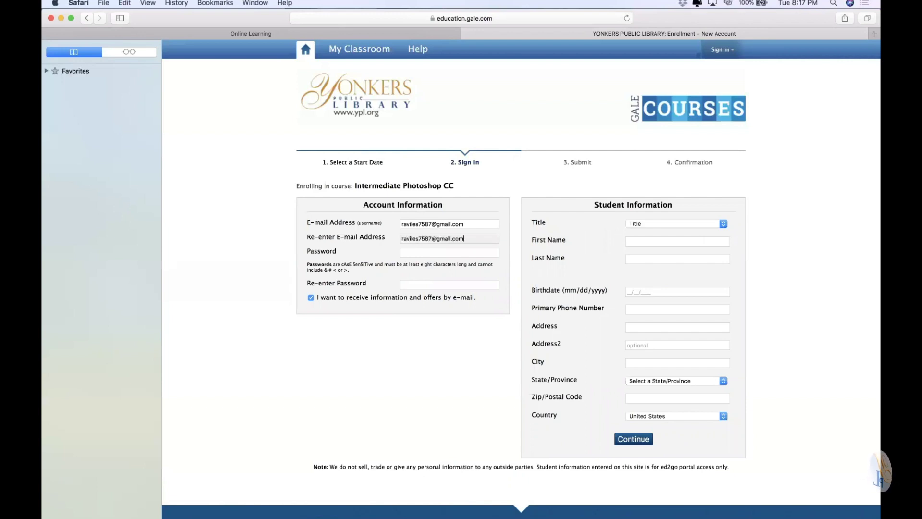
key(Tab)
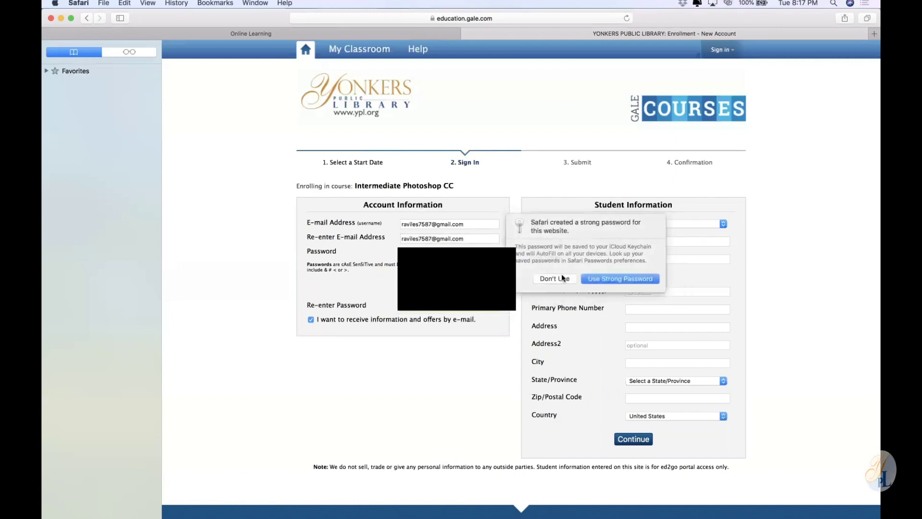
click(608, 280)
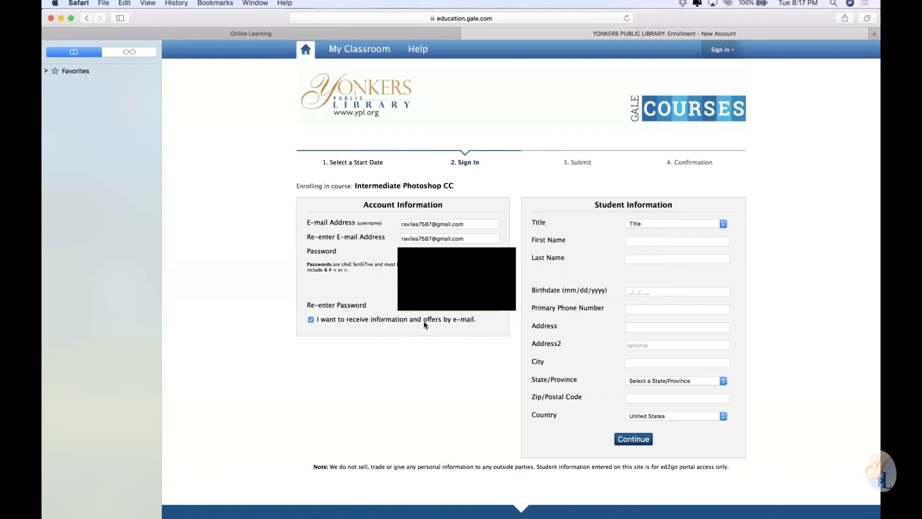
click(672, 224)
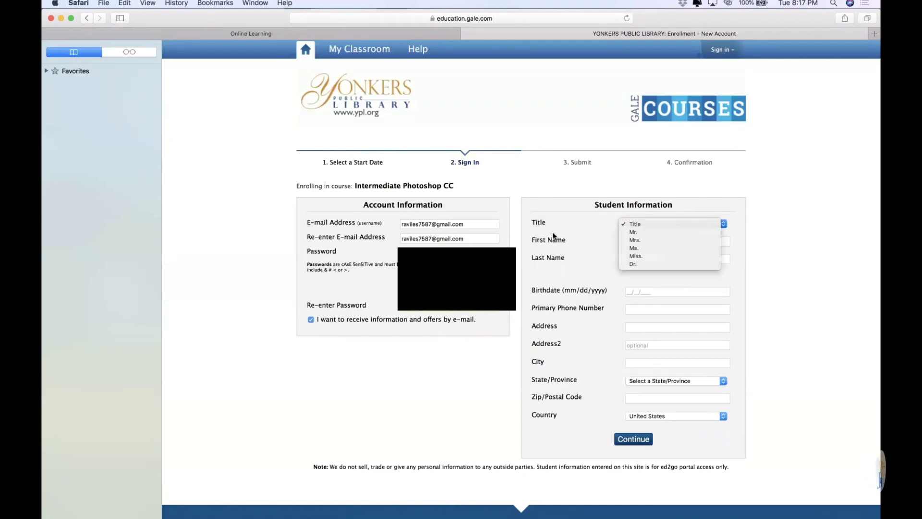
Dismiss the title list and highlight the privacy note below the form
click(330, 484)
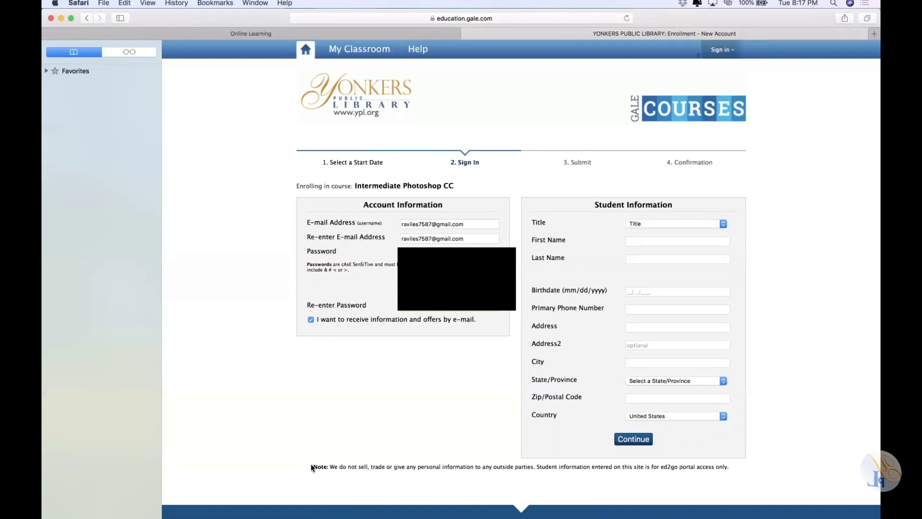
drag(313, 467, 655, 467)
click(604, 458)
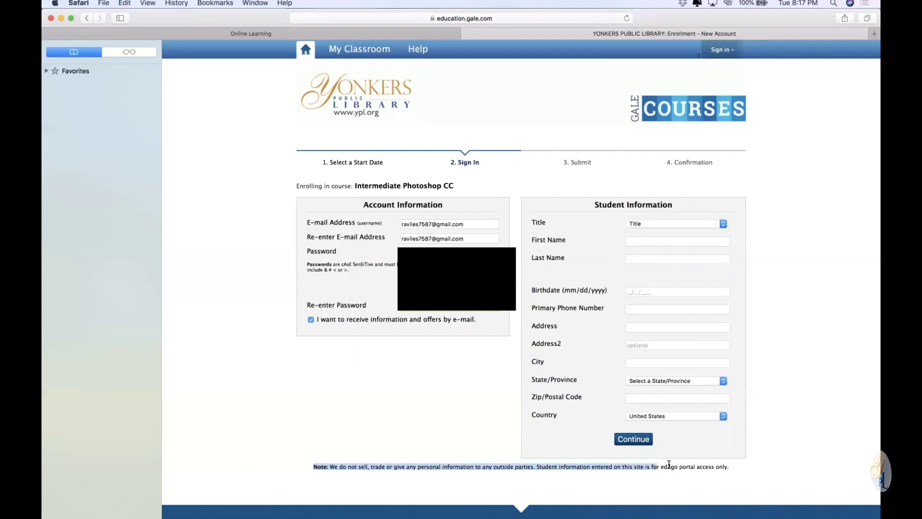
drag(669, 465, 768, 459)
click(768, 459)
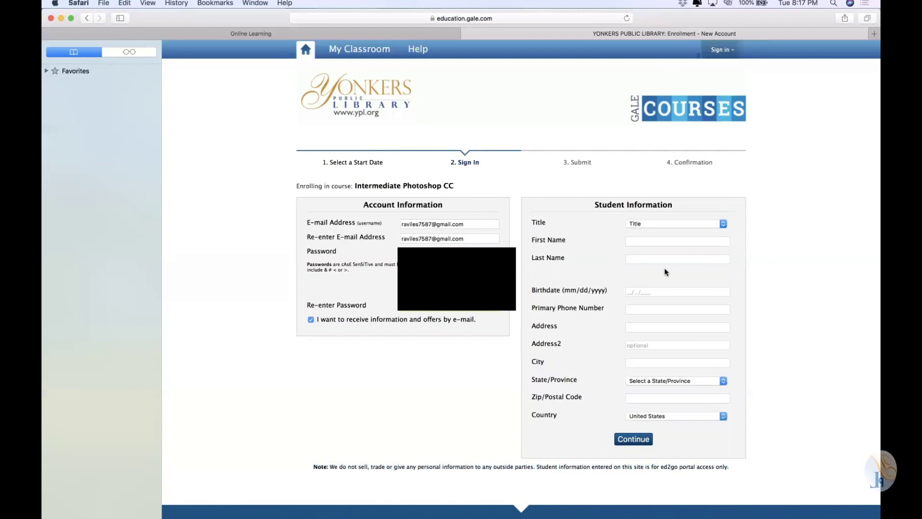
Choose Ms. as the title and enter the student's first and last name
click(659, 225)
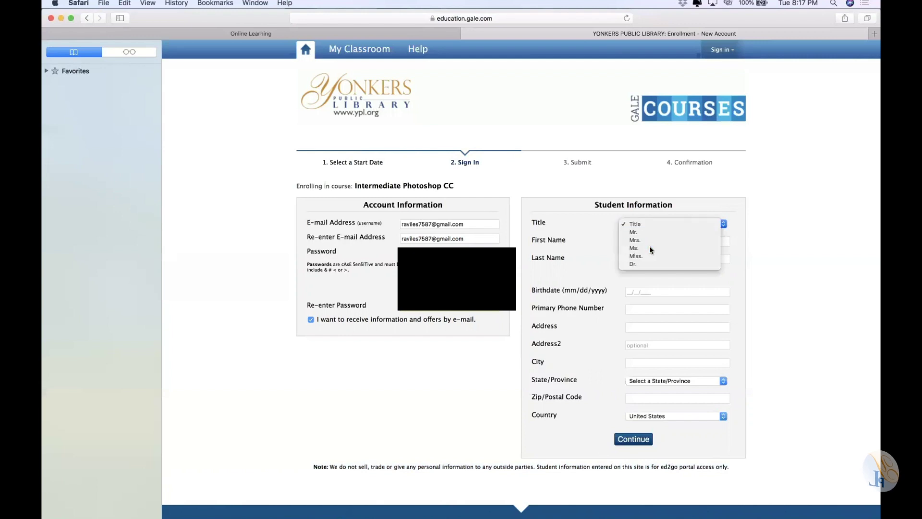
click(649, 247)
click(645, 240)
click(677, 258)
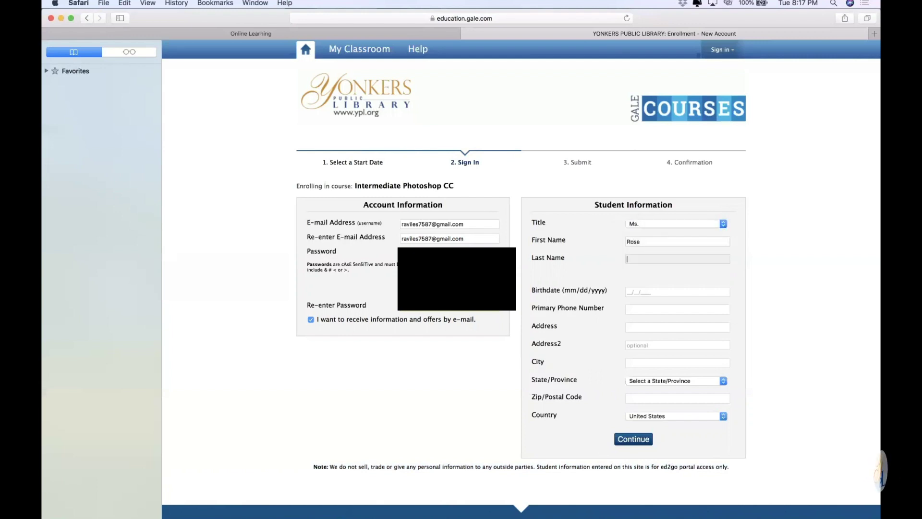
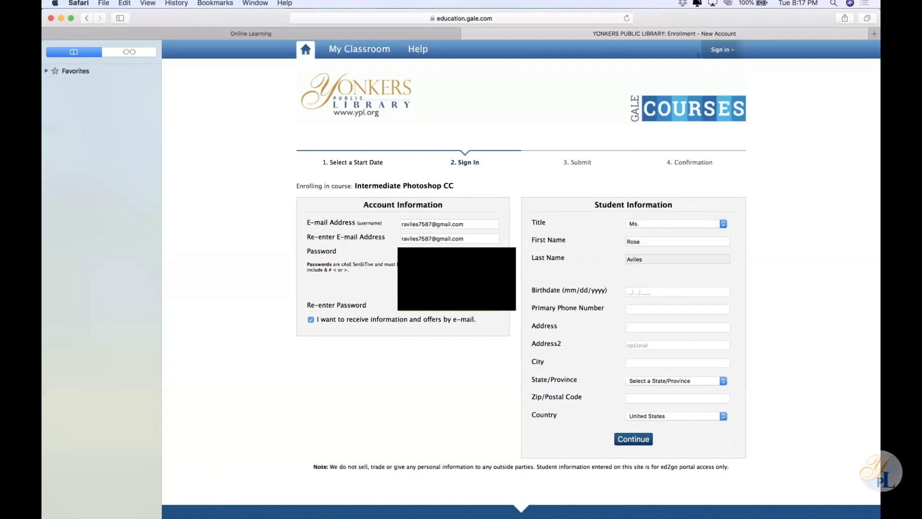
Fill in the student's phone number, street address and city
click(678, 291)
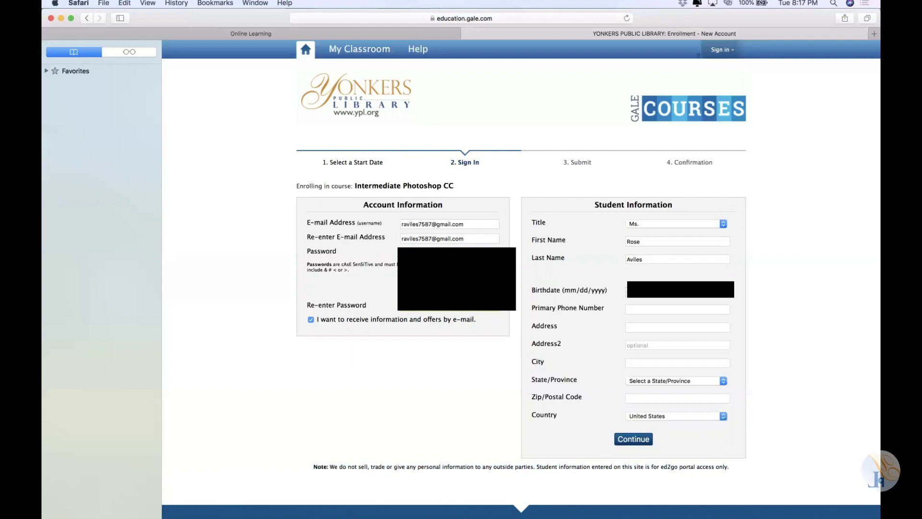
click(678, 310)
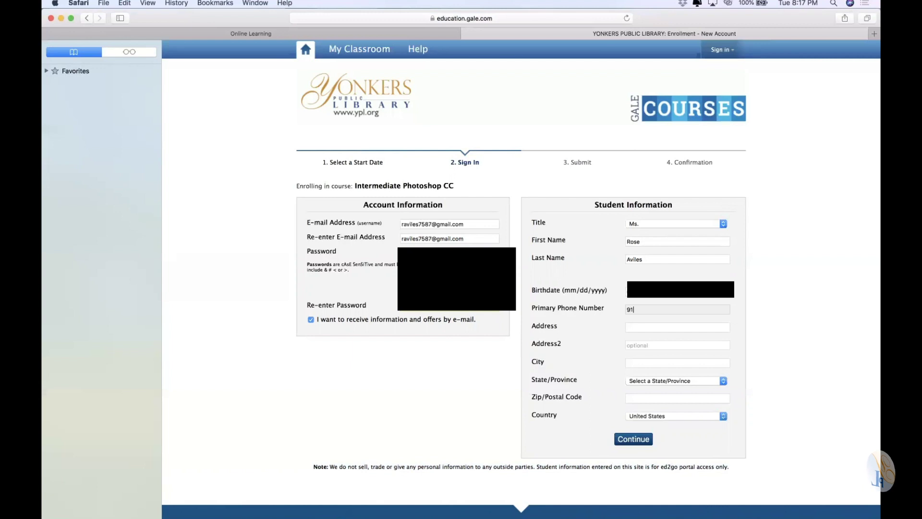
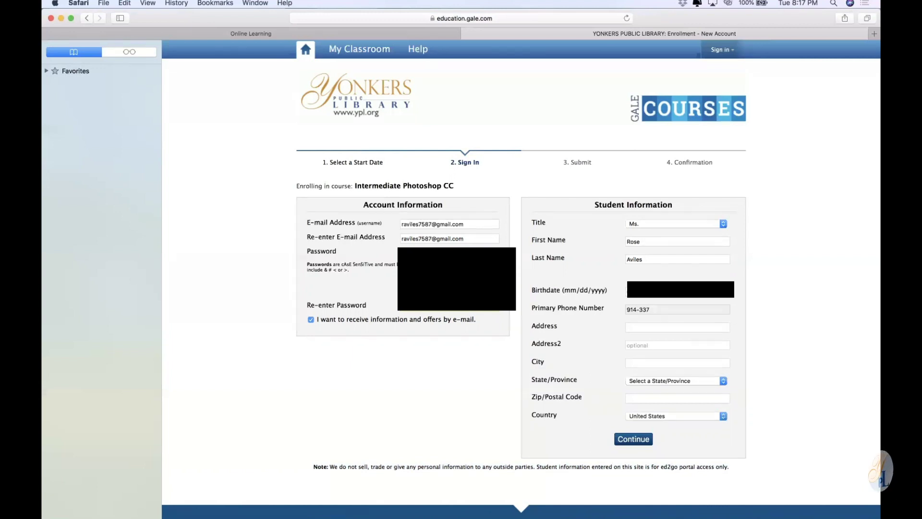
key(Tab)
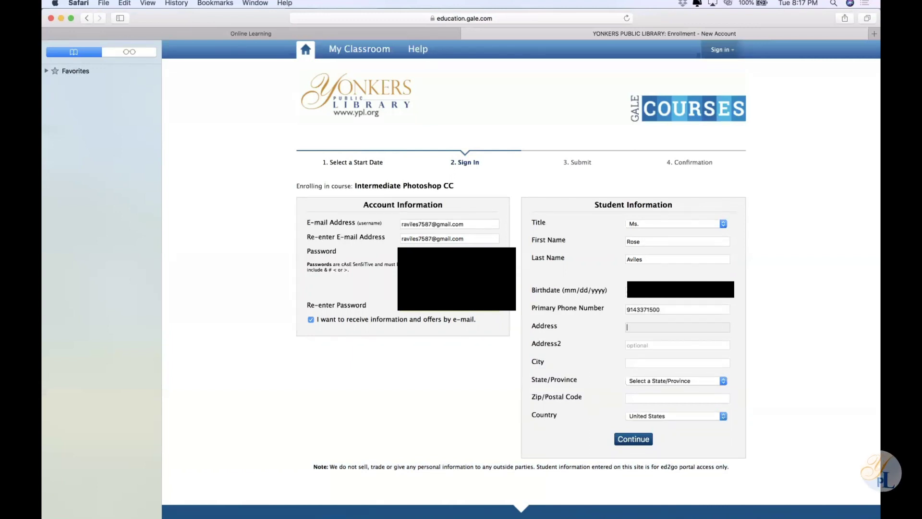
text(One Lark)
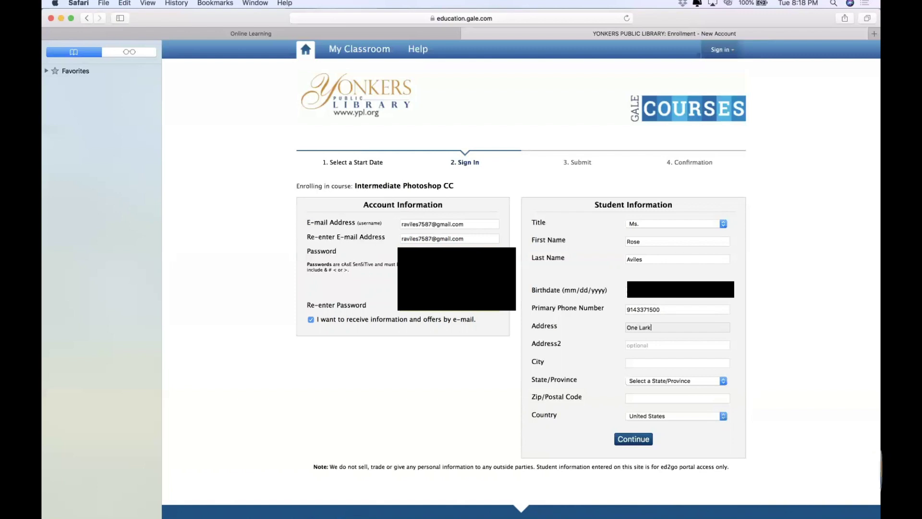
text(in Center)
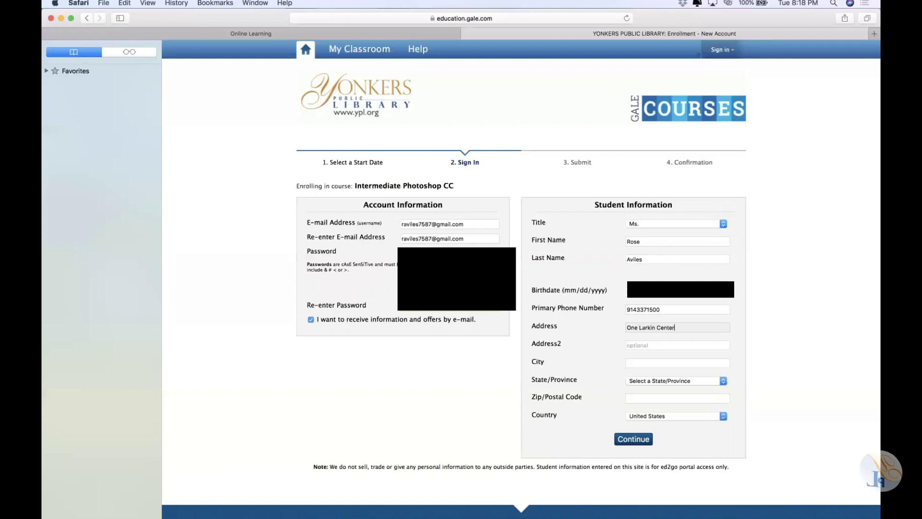
key(Tab)
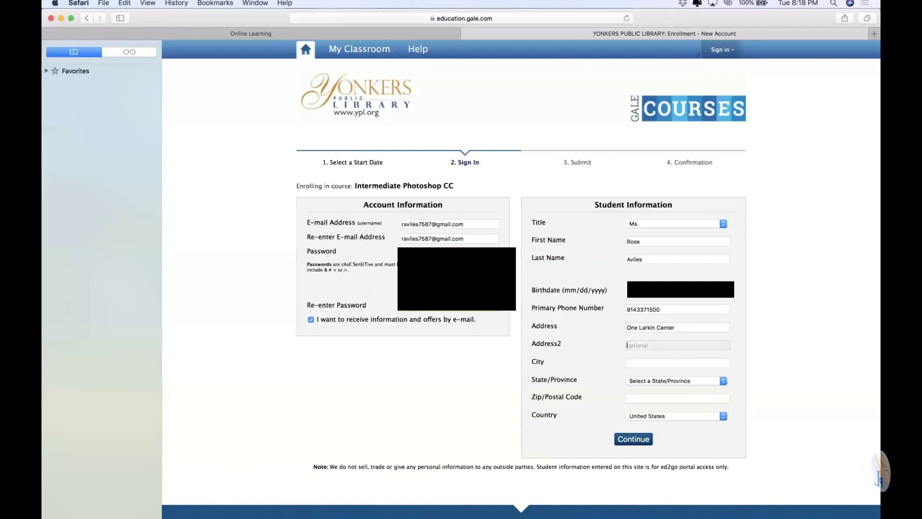
key(Tab)
text(Yo)
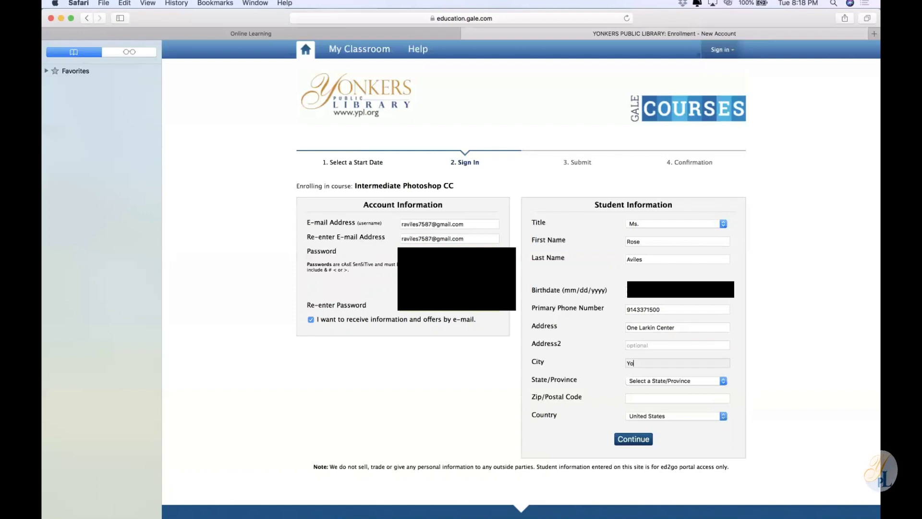
text(nkers)
key(Tab)
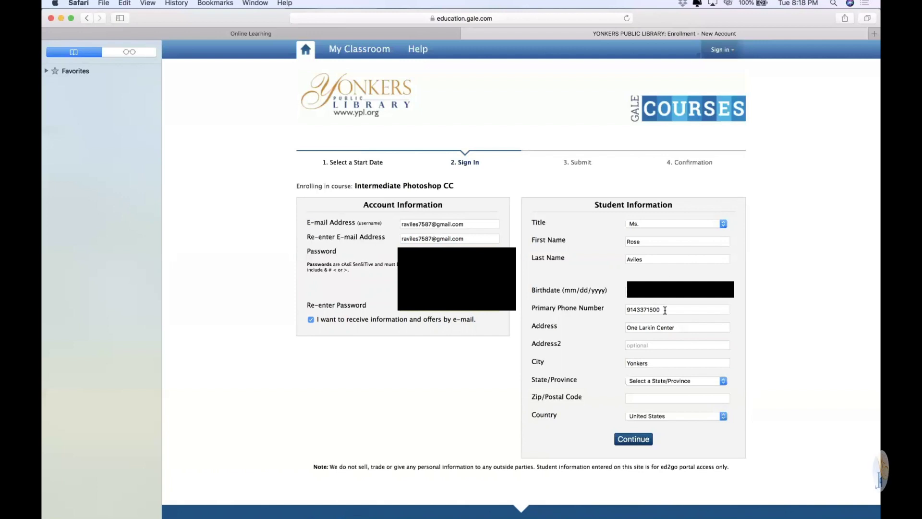
Select New York as the state, enter the zip code, and submit the student information
click(660, 381)
scroll(654, 452, down, 10)
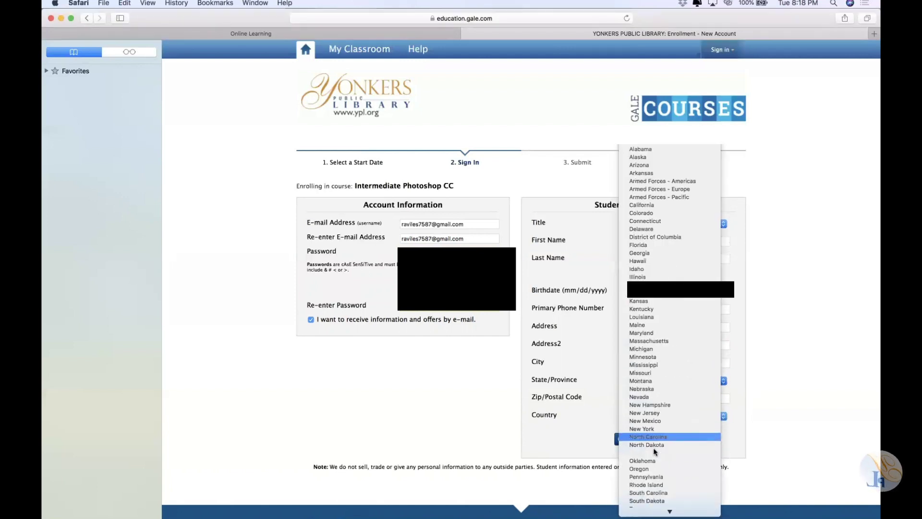
click(648, 366)
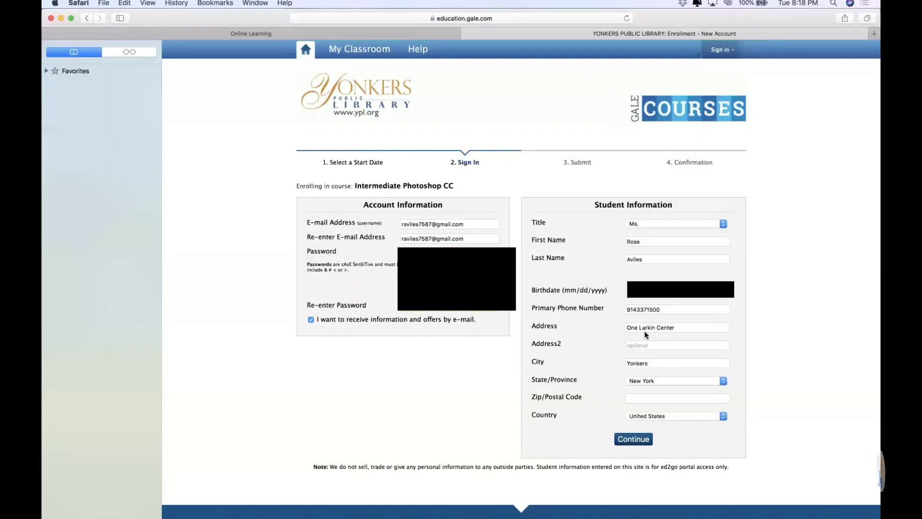
click(647, 399)
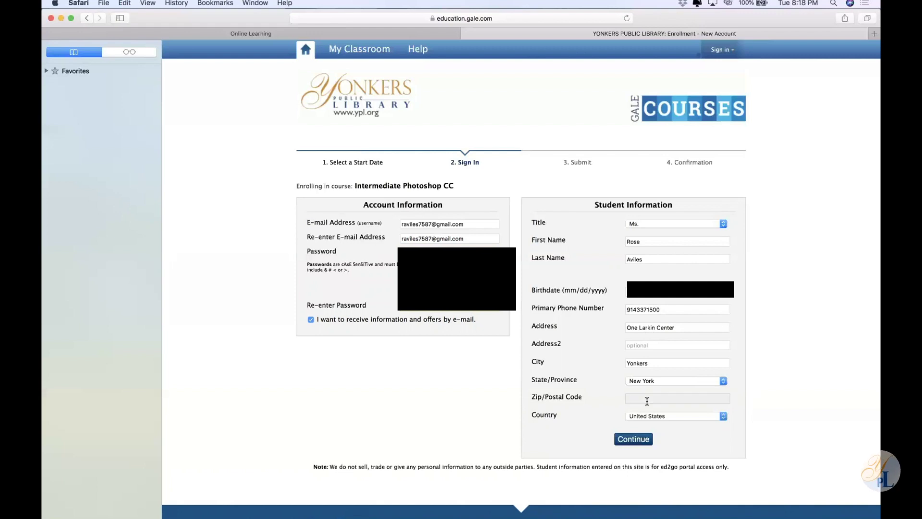
text(10701)
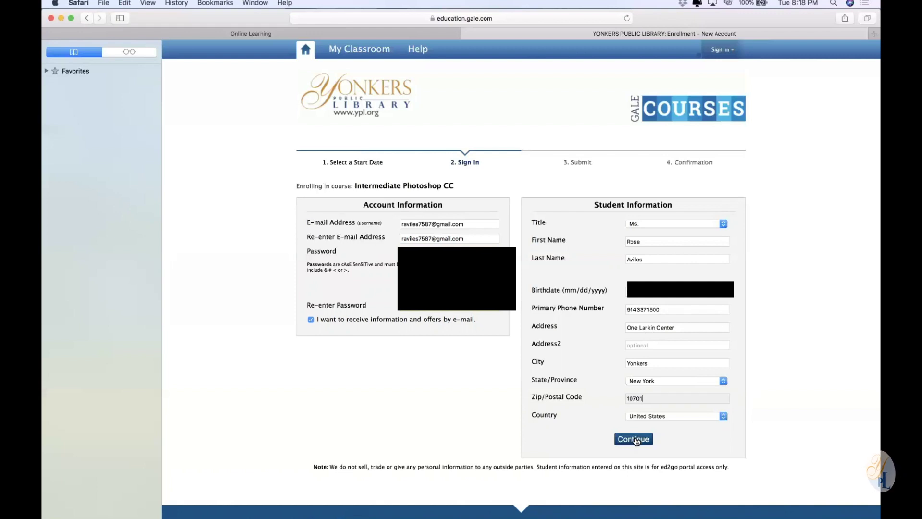
click(635, 440)
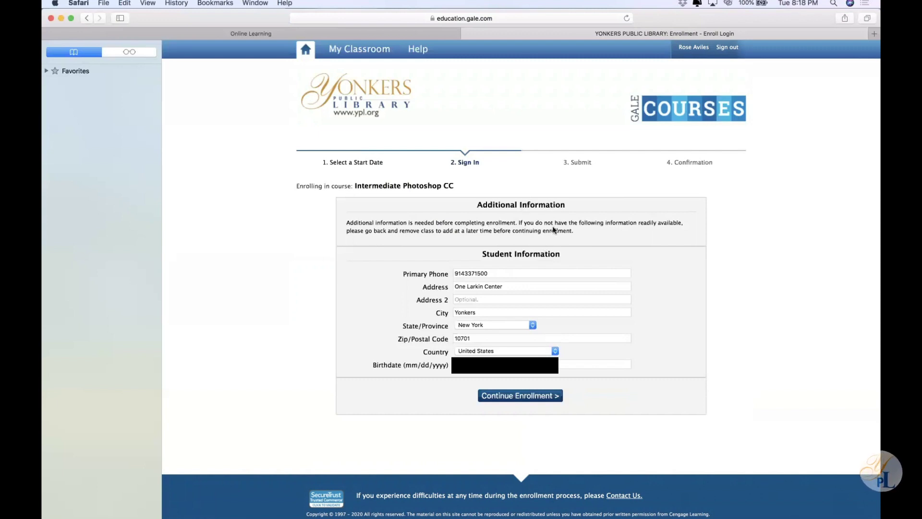
Review the prefilled Additional Information page and continue the Intermediate Photoshop CC enrollment
triple_click(536, 205)
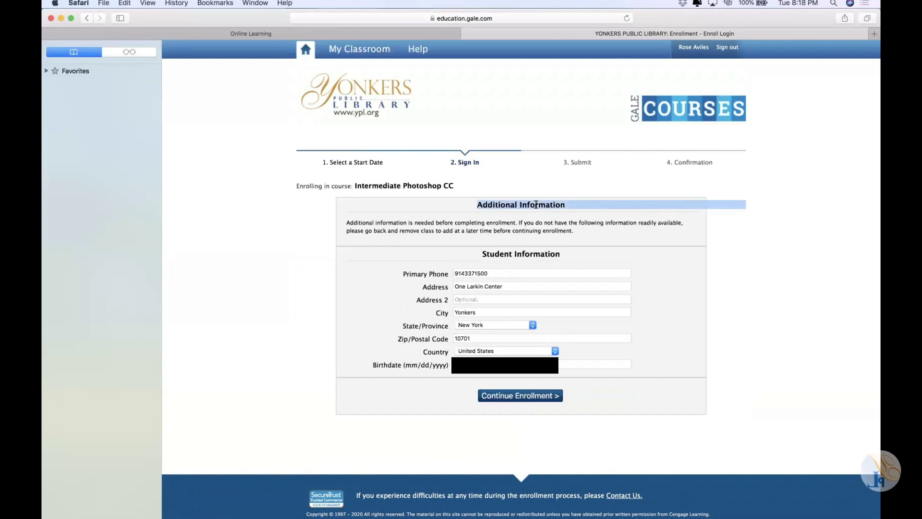
click(519, 401)
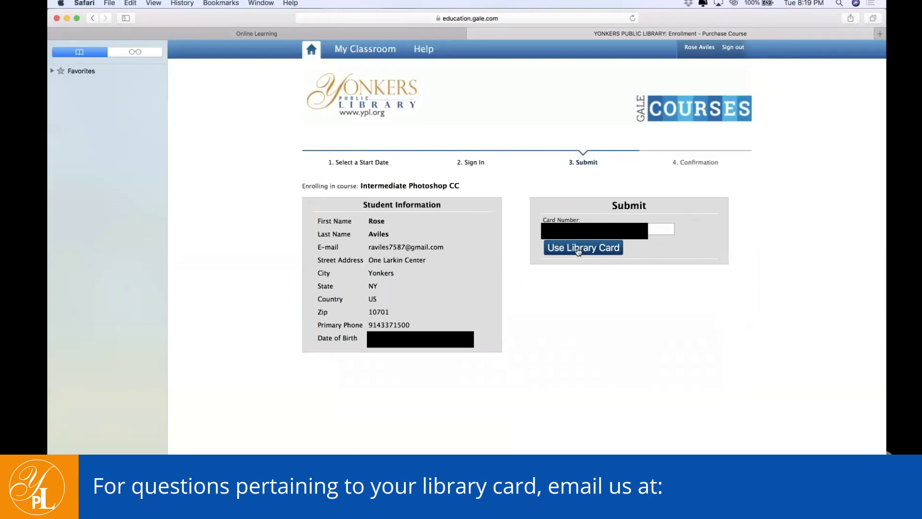
Pay with the library card to reach the Intermediate Photoshop CC enrollment receipt
click(579, 249)
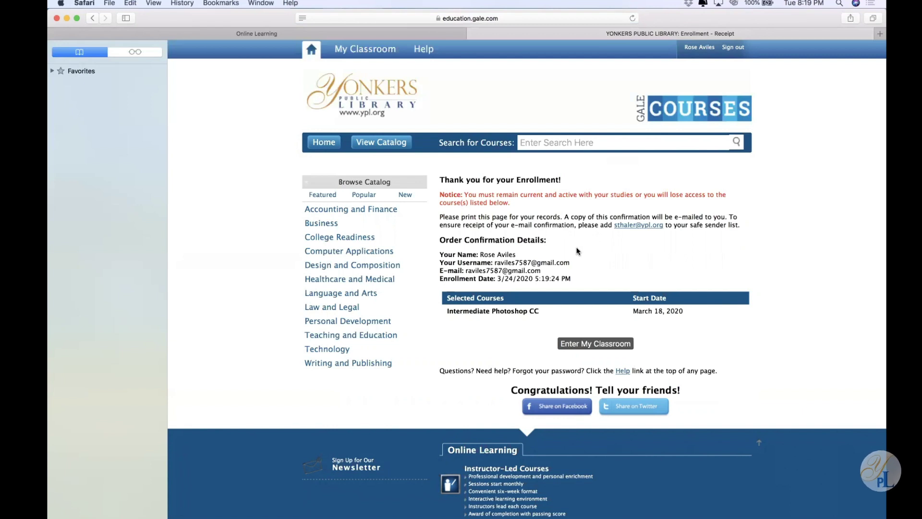
Enter the course classroom, then go back to the March 18, 2020 enrollment receipt
click(605, 344)
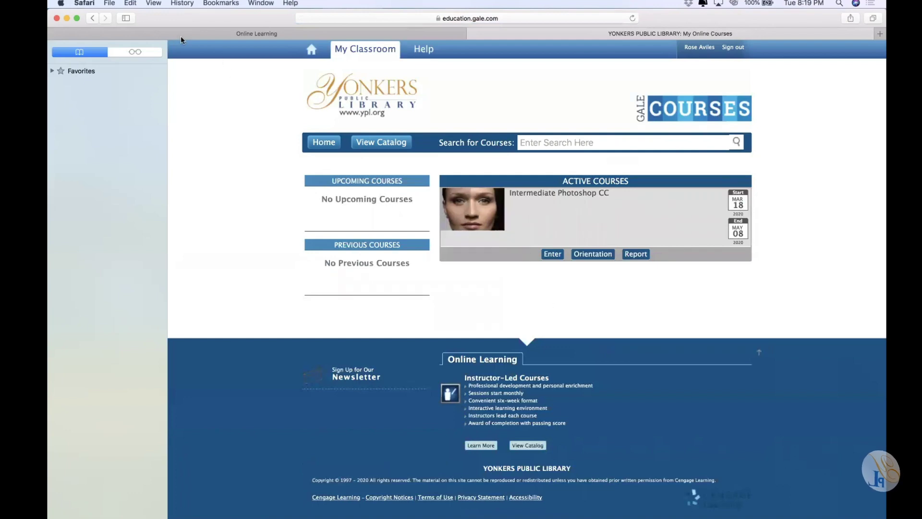
click(94, 19)
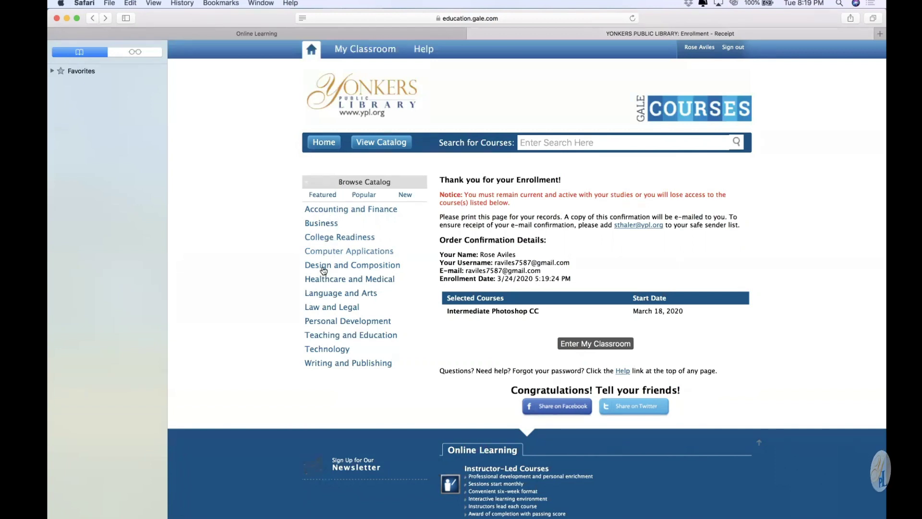
Enroll in Prepare for the GED® Math Test under College Readiness > Math, keeping the March 18, 2020 start
mouse_move(326, 245)
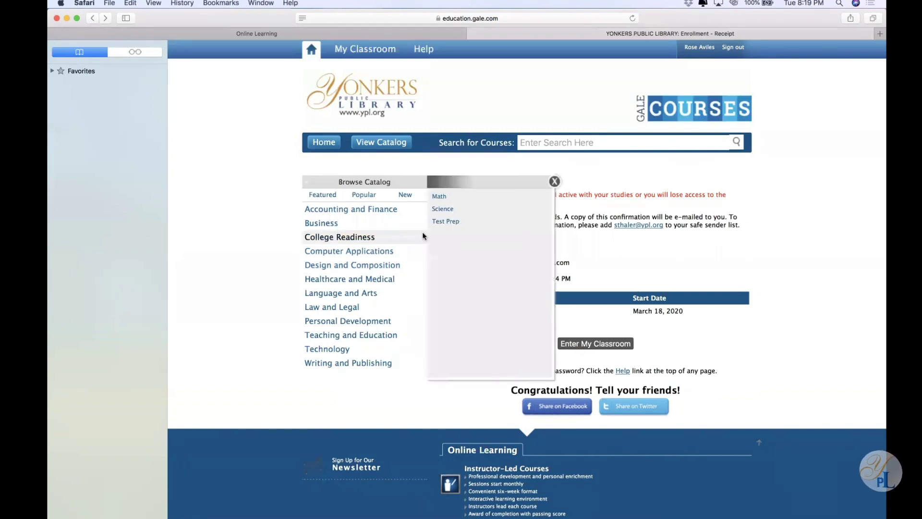
click(439, 197)
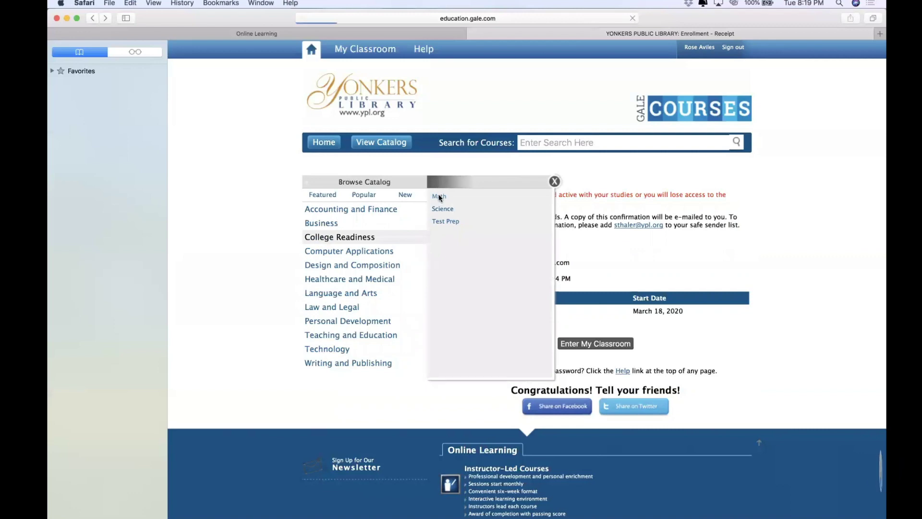
scroll(817, 288, up, 1)
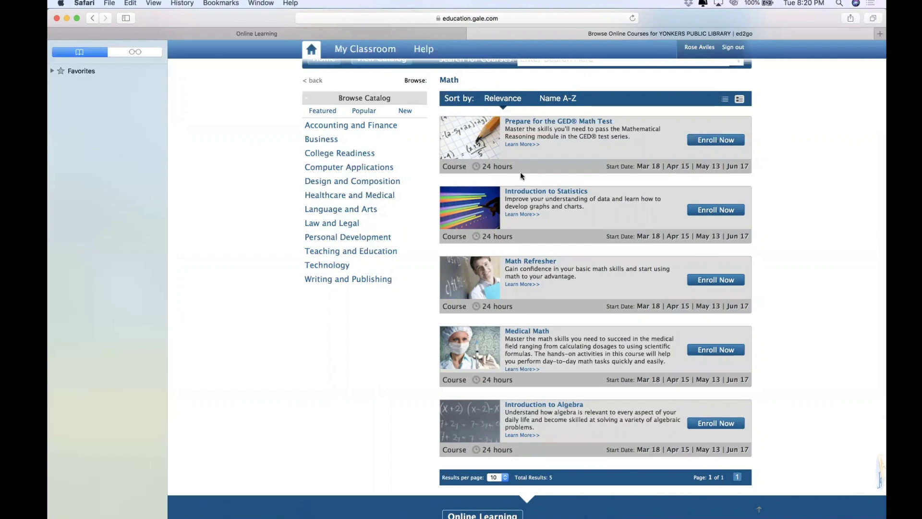
click(716, 140)
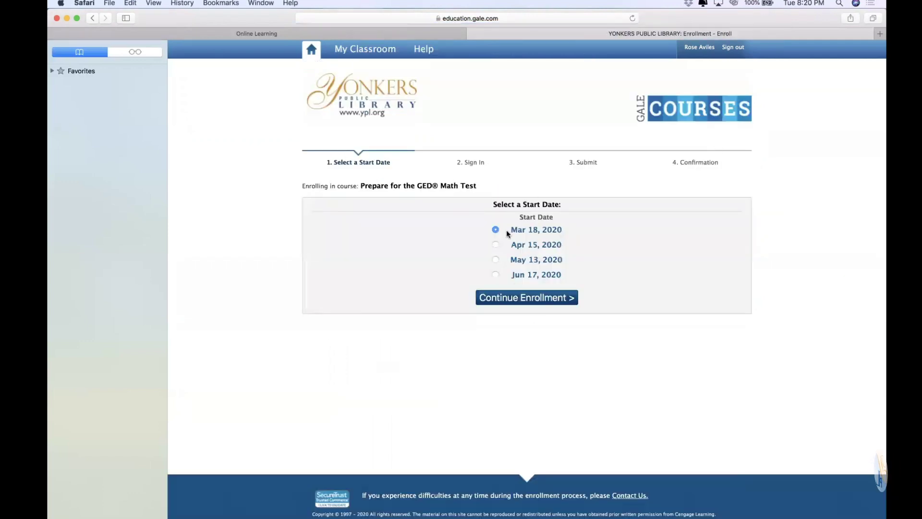
click(520, 297)
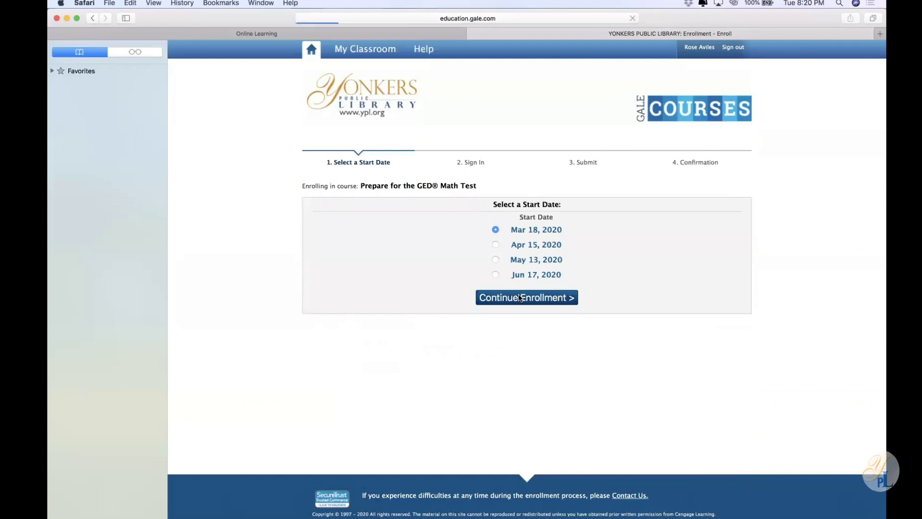
click(520, 397)
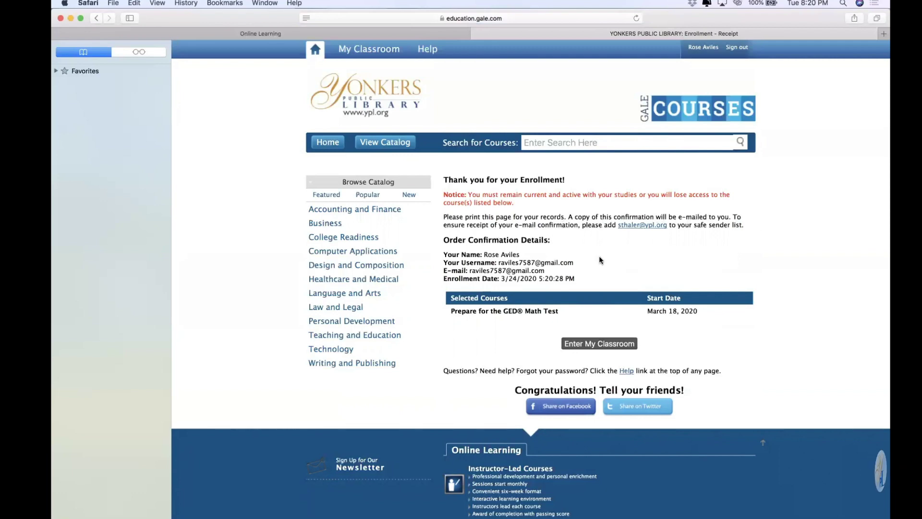
Enter My Classroom to reach the enrolled Intermediate Photoshop CC course
scroll(600, 259, down, 3)
click(592, 277)
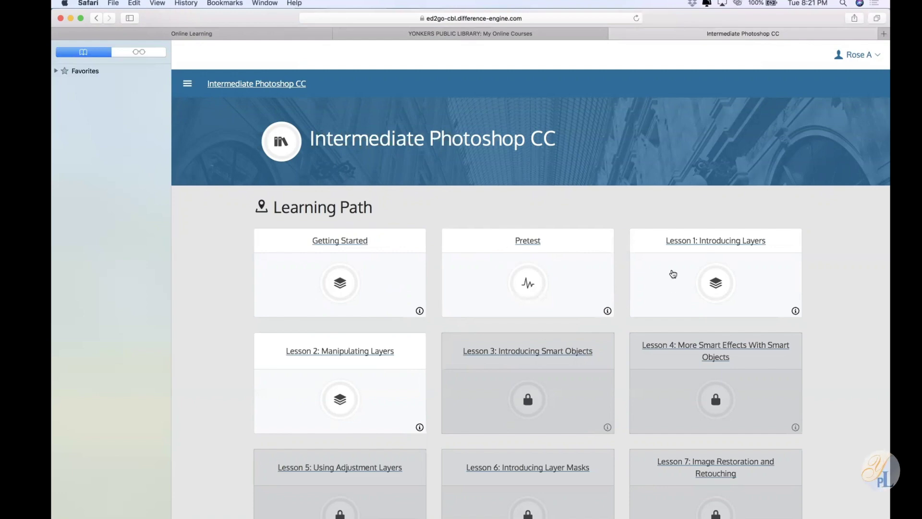
Review the Photoshop lessons and unlock dates, open the course menu, then go back
scroll(627, 311, down, 5)
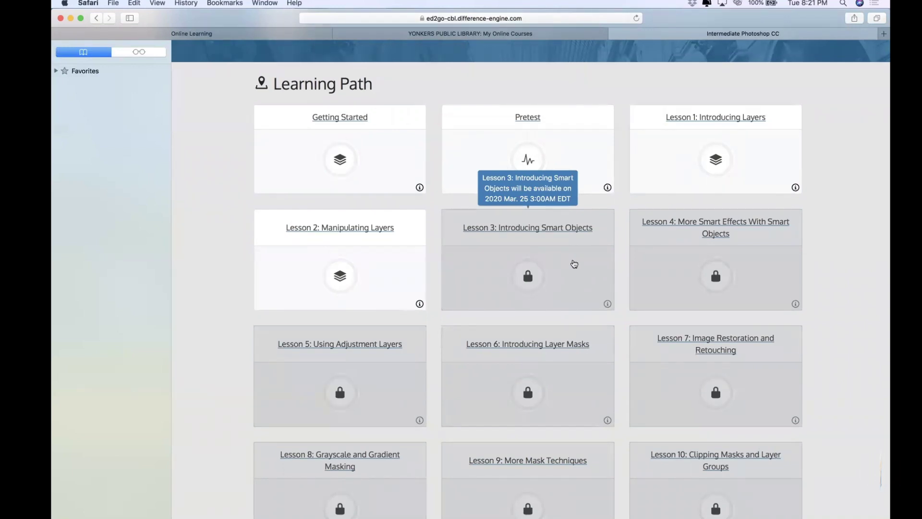
mouse_move(686, 260)
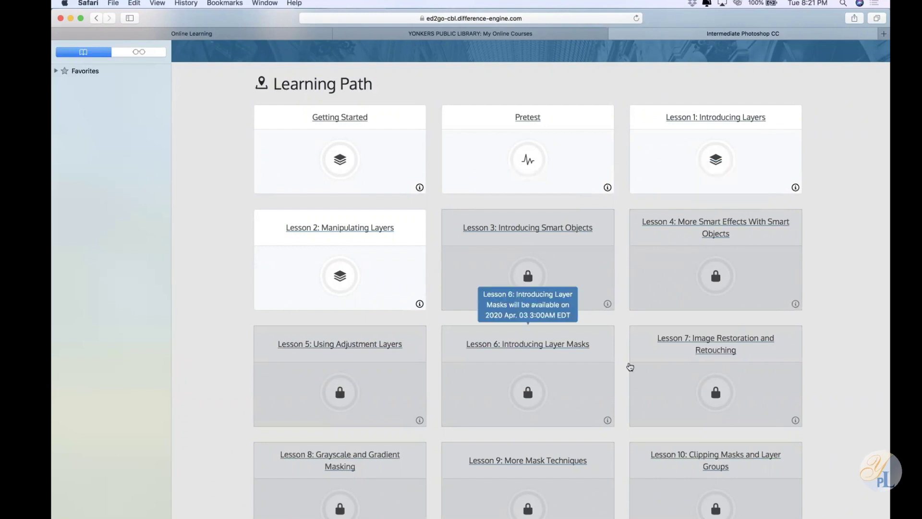
scroll(711, 358, down, 5)
scroll(728, 358, down, 2)
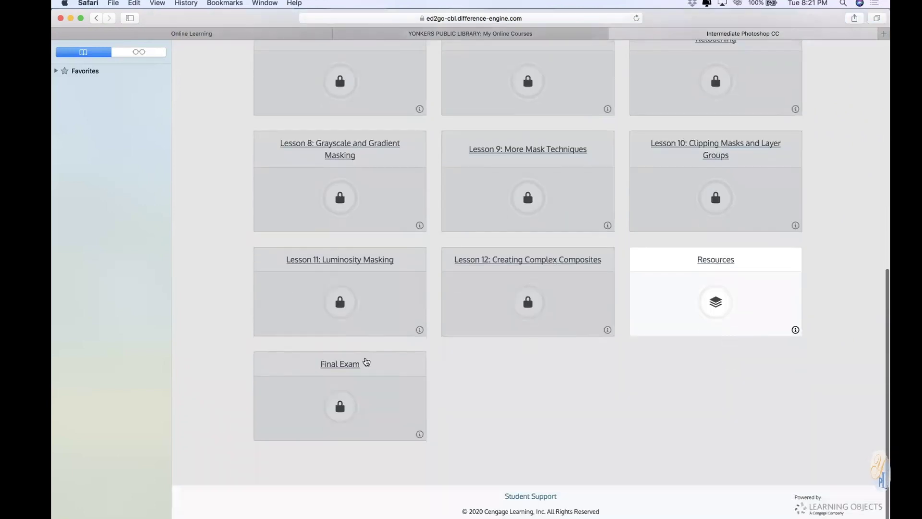
mouse_move(354, 383)
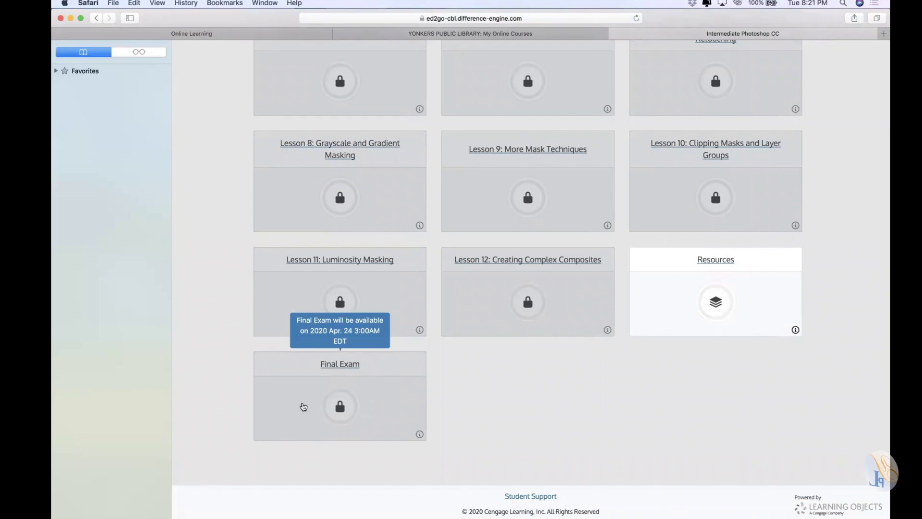
scroll(304, 406, up, 10)
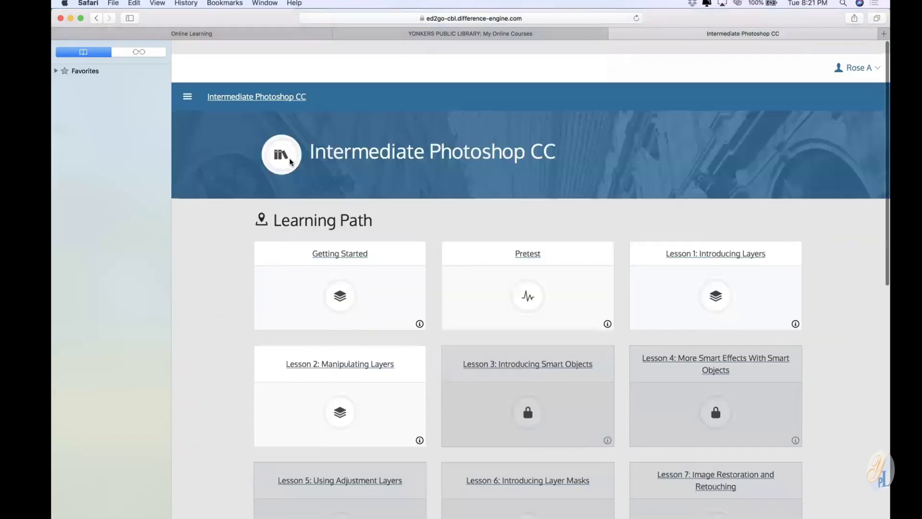
click(187, 84)
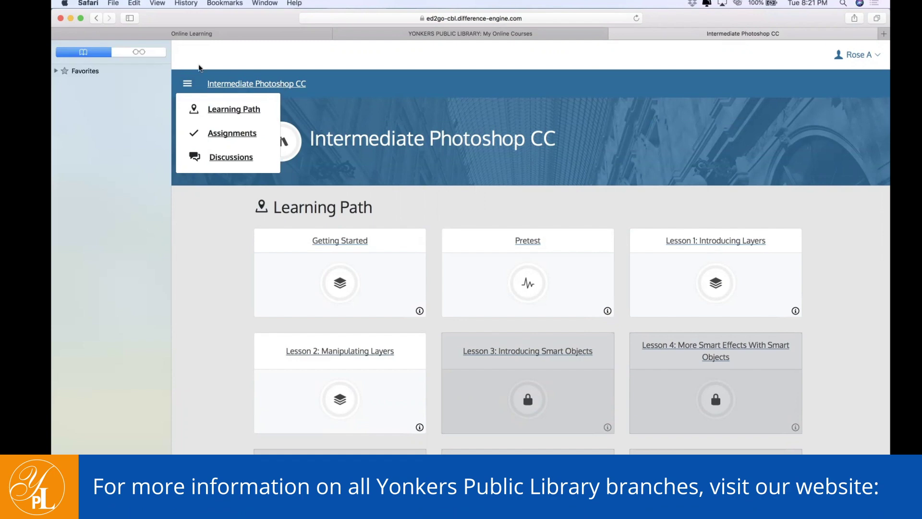
click(95, 20)
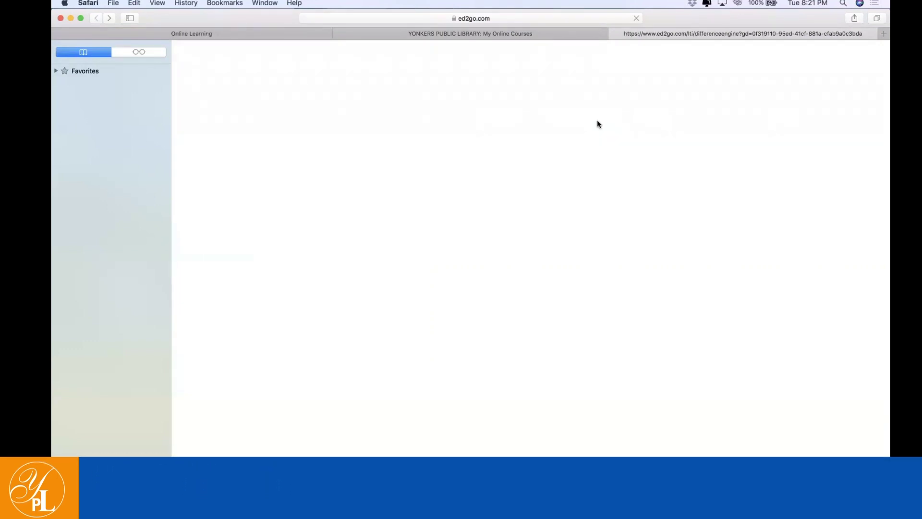
Return to the Gale Courses tab, go Home, then My Classroom, and open the Intermediate Photoshop CC report
click(469, 32)
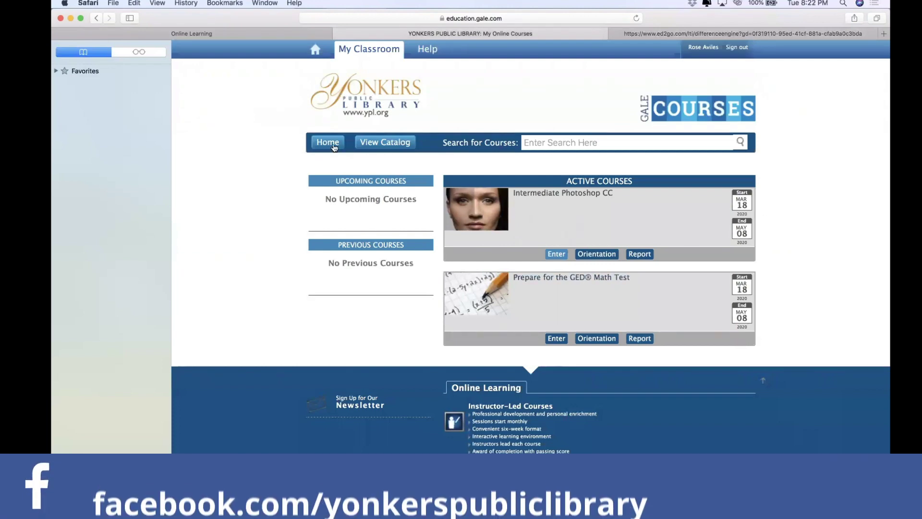
click(333, 144)
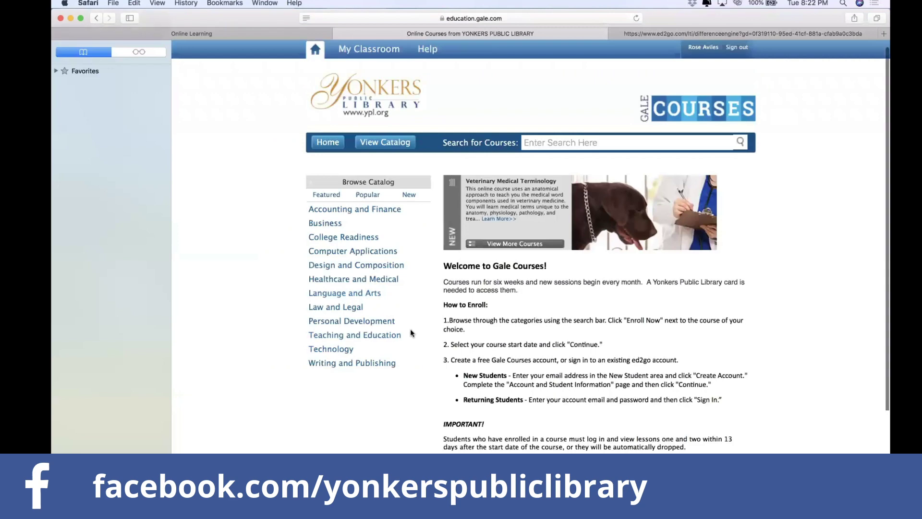
scroll(410, 329, down, 3)
scroll(365, 223, up, 3)
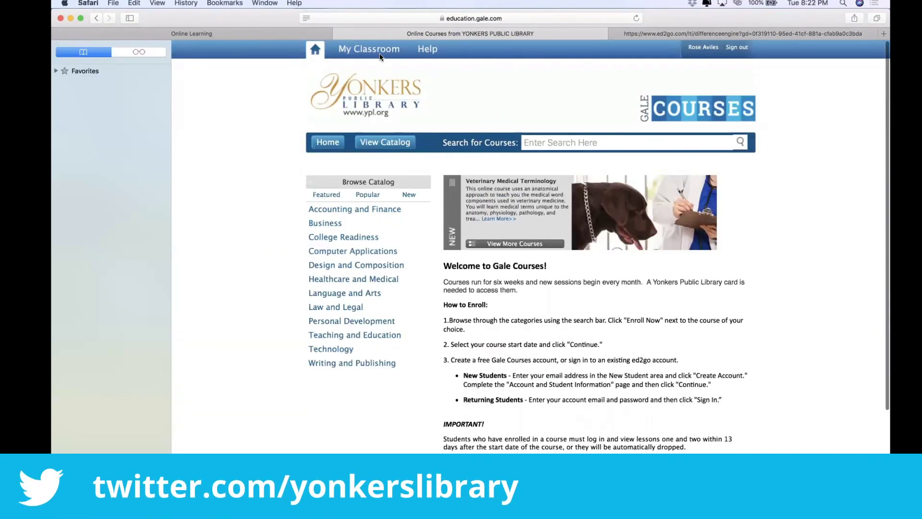
click(361, 52)
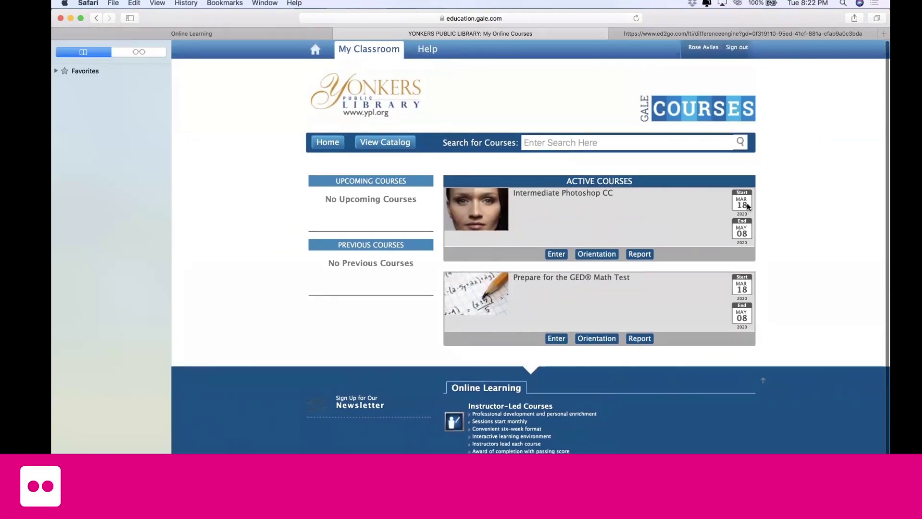
click(635, 254)
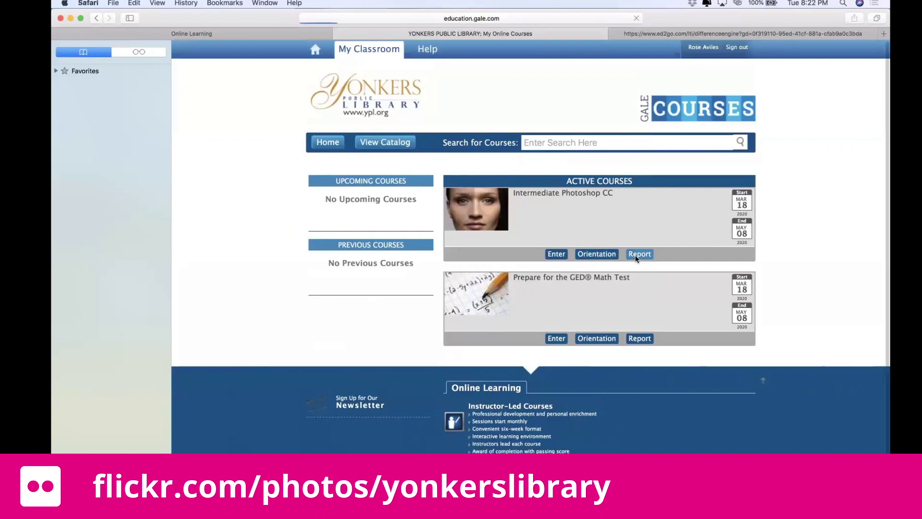